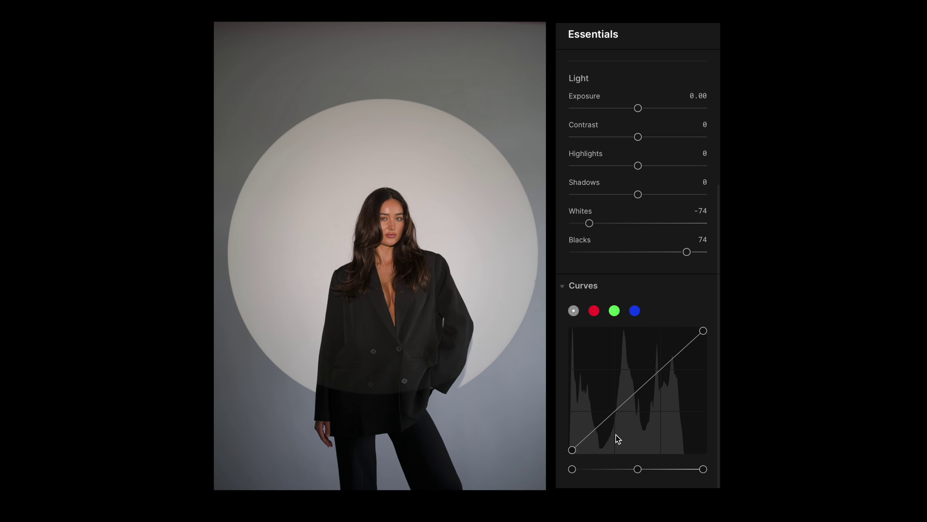
- Pull a low RGB curve point down and raise an upper point to form an S-curve
left_click_drag(593, 428, 597, 438)
left_click_drag(670, 373, 669, 360)
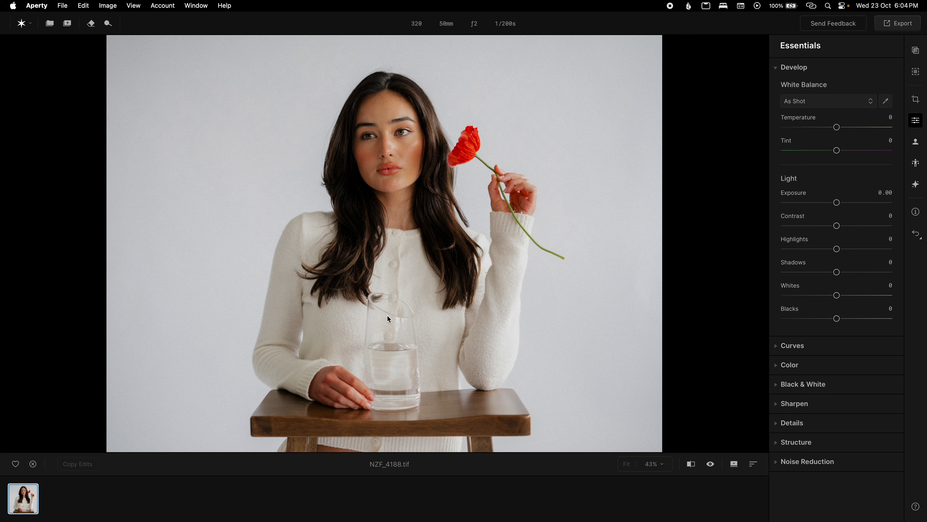
left_click_drag(387, 142, 403, 220)
scroll(403, 219, "down", 3)
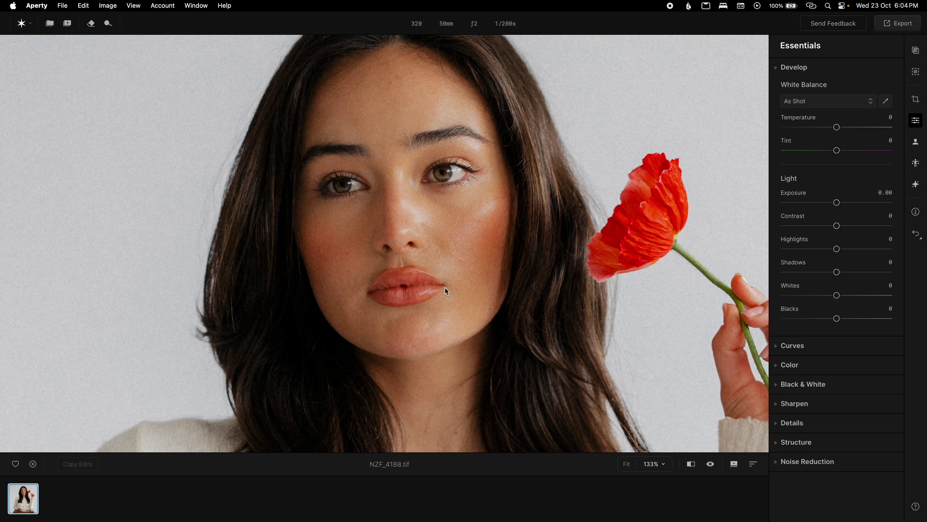
left_click(466, 243)
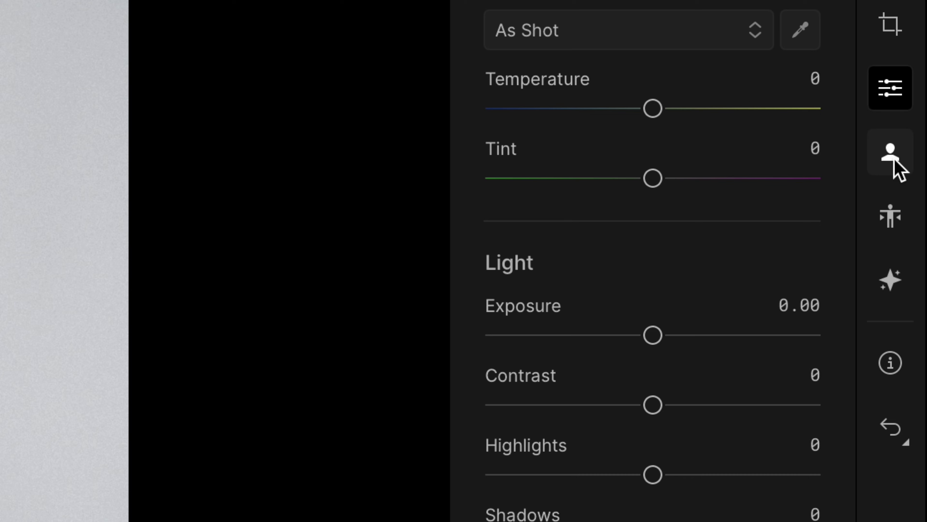
- Apply Skin Blemish removal in Retouch, zooming in on the face to compare with and without it
left_click(893, 161)
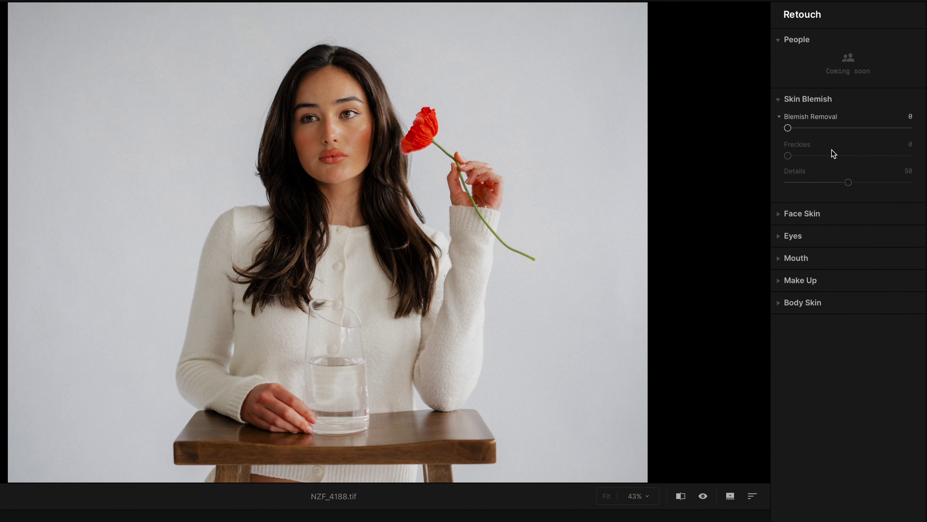
left_click_drag(787, 128, 869, 127)
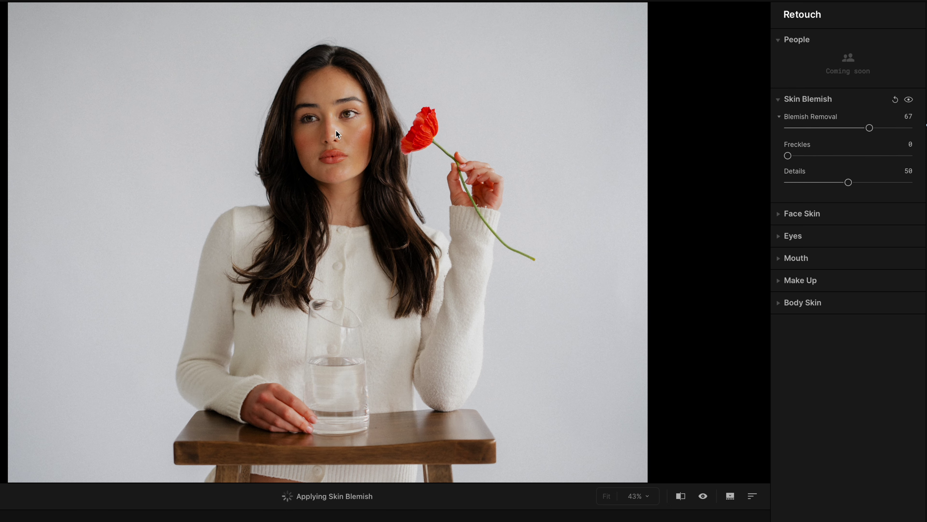
scroll(331, 145, "up", 3)
left_click_drag(331, 145, 404, 228)
scroll(364, 203, "up", 1)
scroll(364, 204, "up", 1)
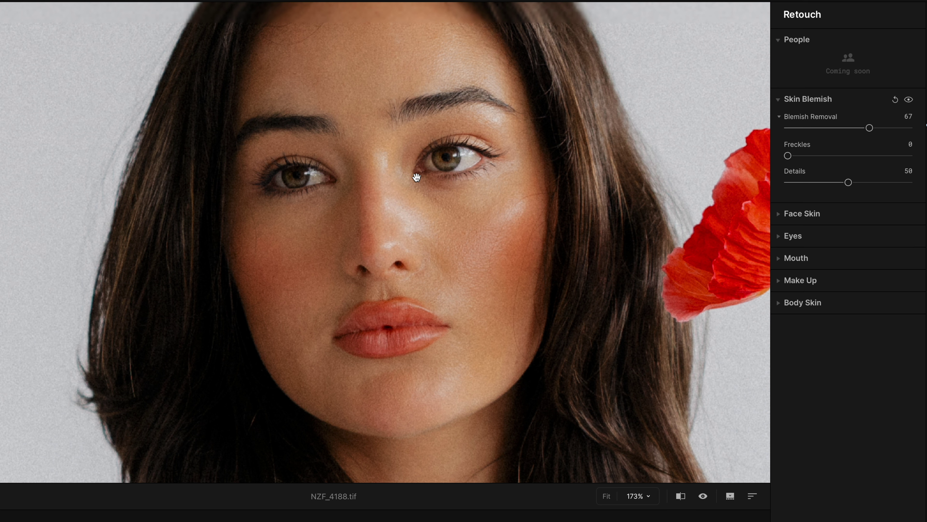
left_click(909, 100)
left_click(910, 100)
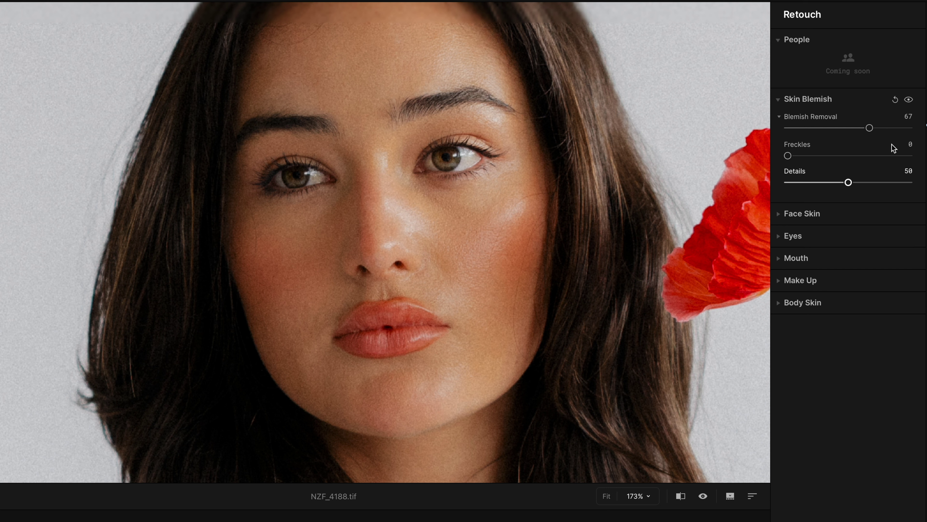
- Settle Blemish Removal at 61 and reset Details to 50
left_click_drag(869, 128, 910, 130)
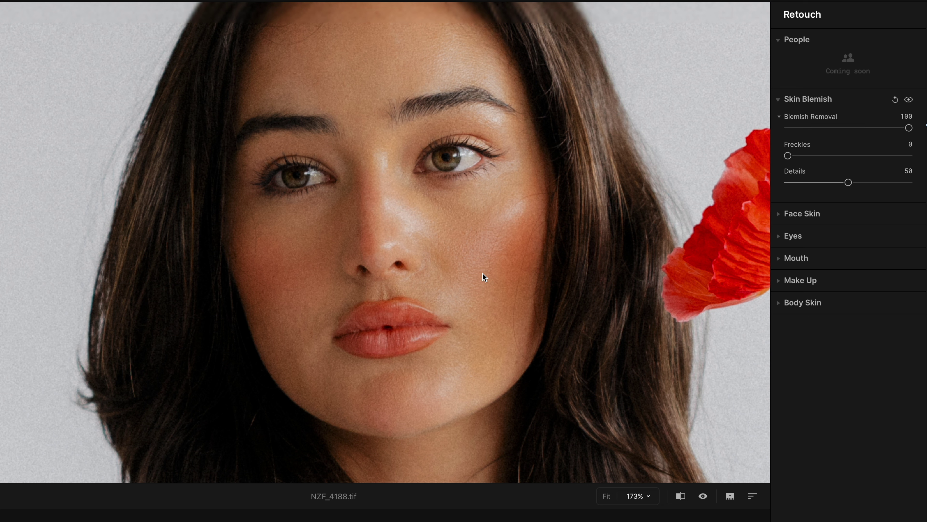
left_click_drag(908, 128, 868, 132)
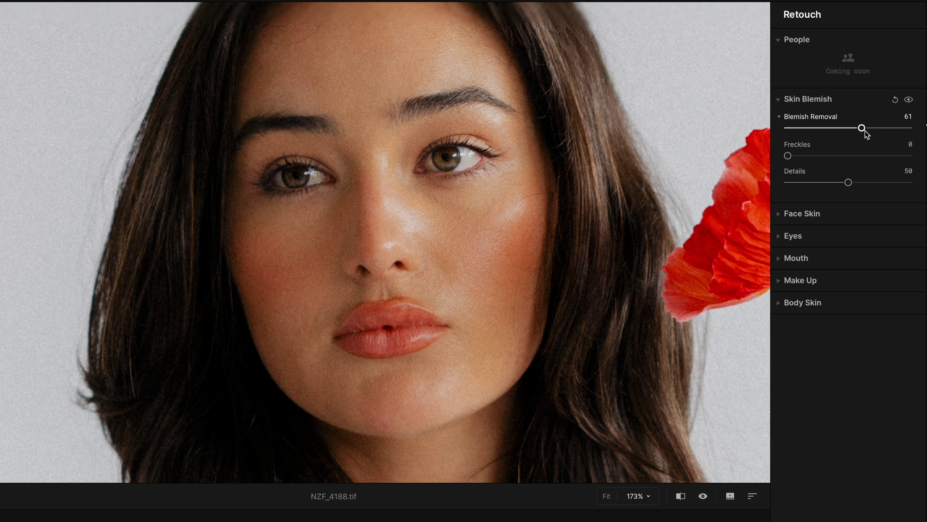
left_click_drag(866, 134, 867, 134)
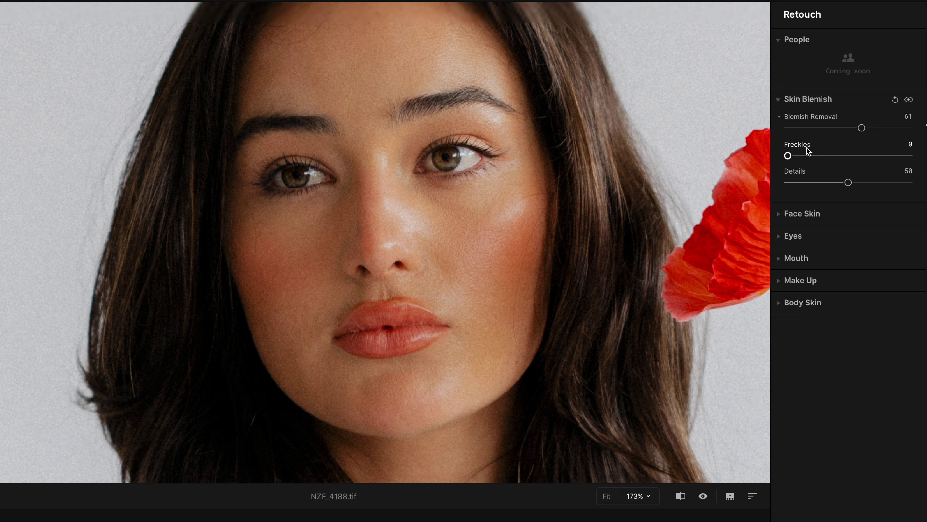
left_click_drag(848, 183, 779, 192)
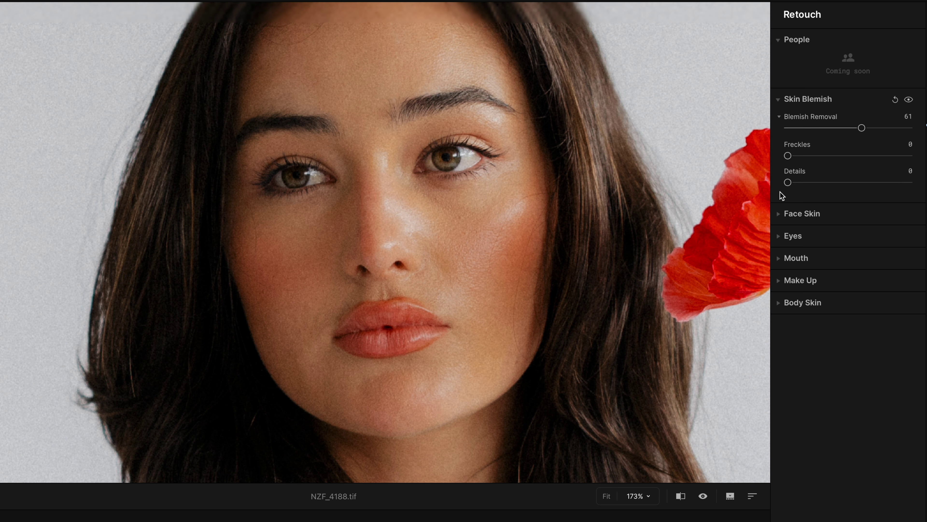
double_click(788, 182)
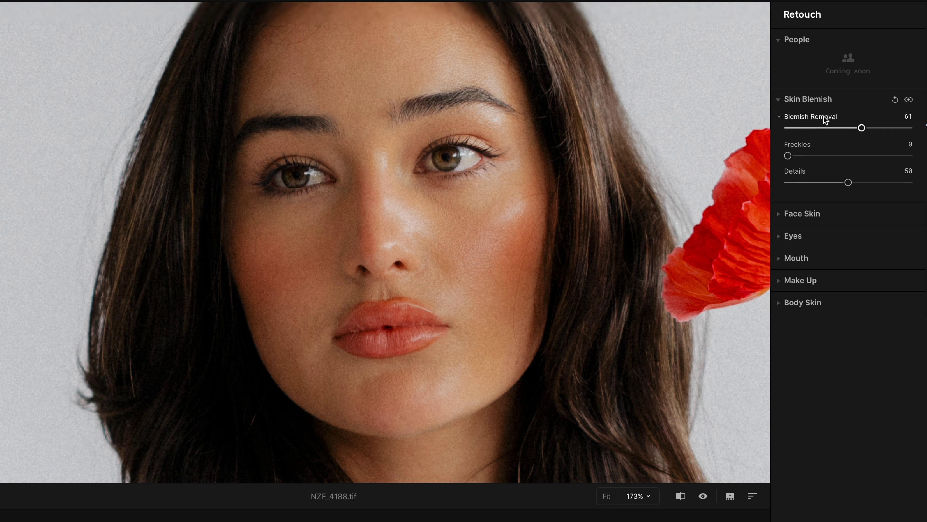
- Set Face Skin to Smoothing 53, Dark Circles Removal 52, Face Brighten 28 and Shine Removal 100
left_click(779, 216)
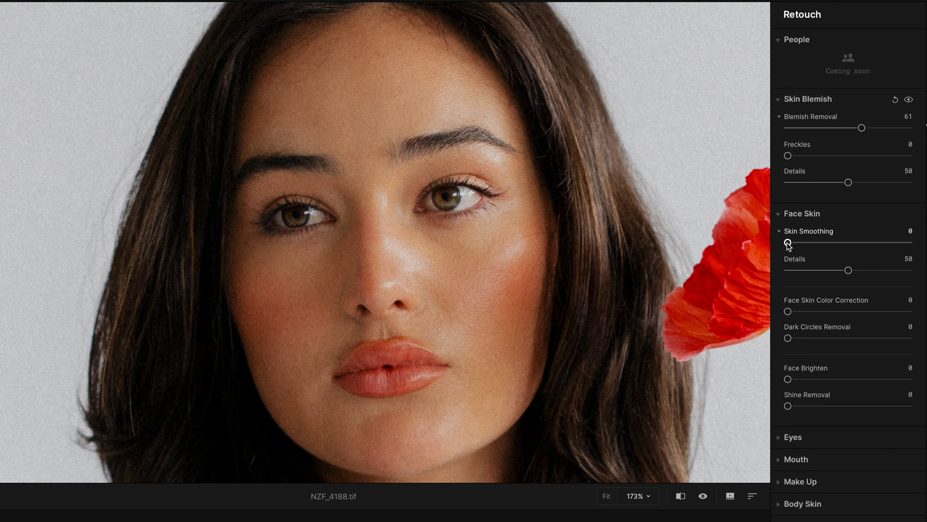
left_click_drag(787, 243, 852, 247)
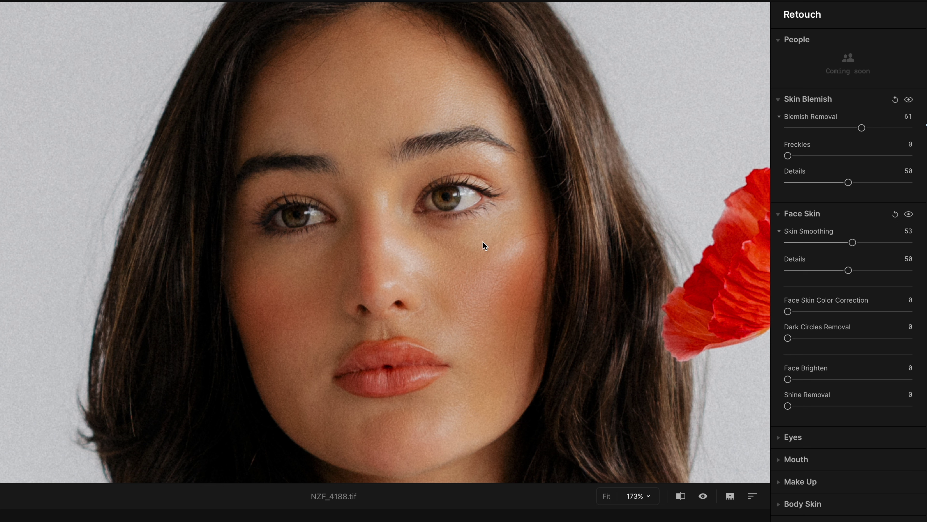
left_click_drag(788, 337, 852, 340)
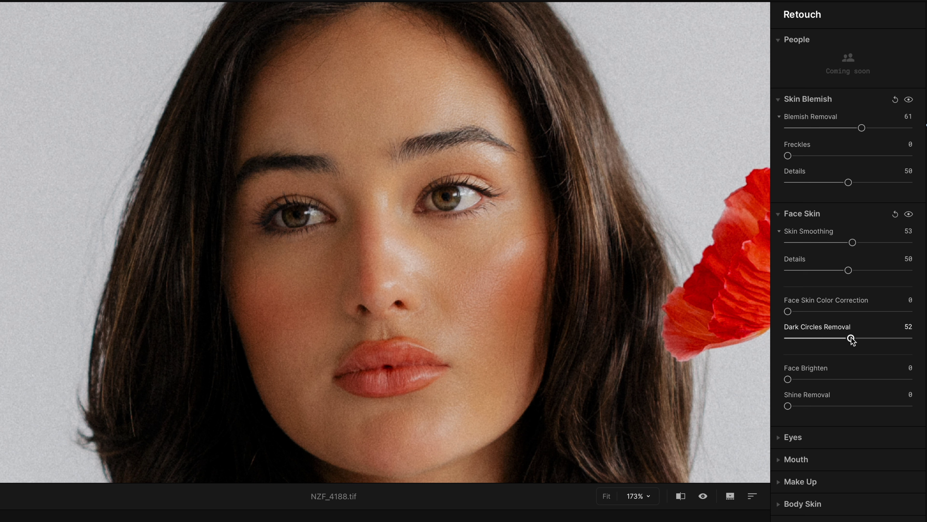
left_click_drag(787, 379, 823, 382)
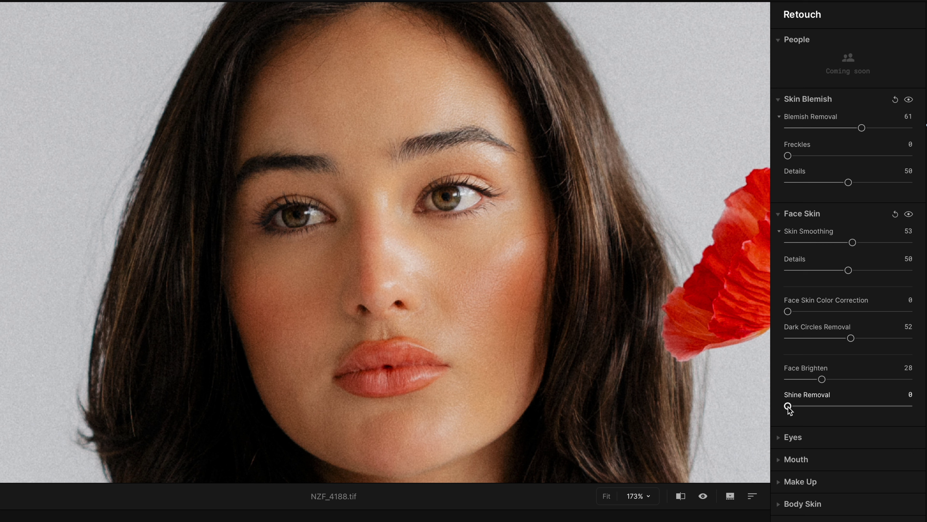
left_click_drag(787, 406, 910, 406)
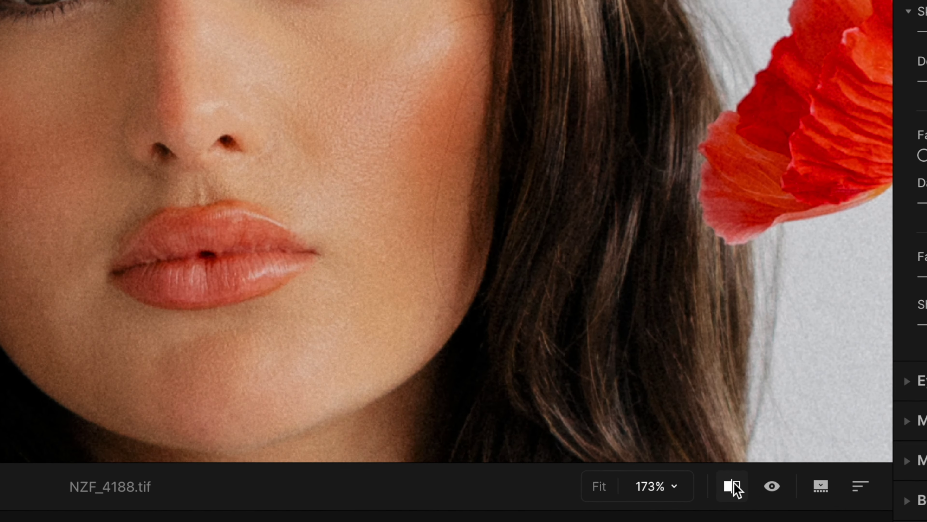
- Compare before and after with the split view, ending on the edited version
left_click(700, 492)
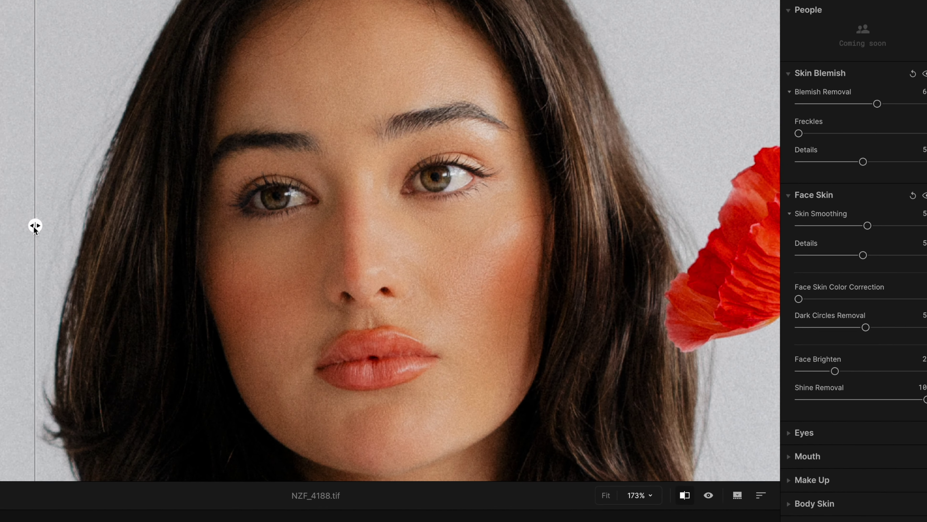
mouse_move(33, 223)
left_mouse_down()
mouse_move(149, 242)
mouse_move(350, 242)
mouse_move(609, 219)
mouse_move(607, 234)
mouse_move(388, 244)
mouse_move(143, 278)
mouse_move(600, 241)
mouse_move(617, 232)
mouse_move(228, 243)
mouse_move(149, 260)
mouse_move(430, 250)
left_mouse_up()
left_click_drag(562, 241, 7, 262)
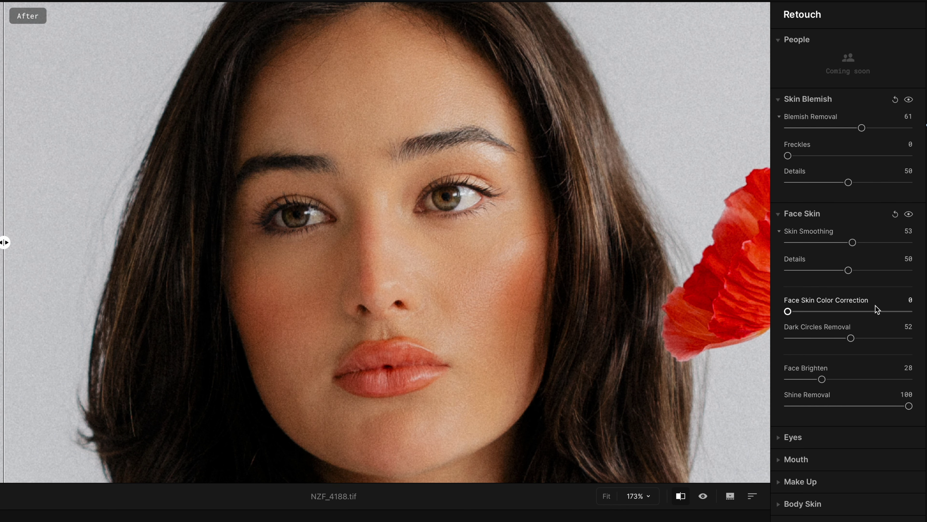
- Collapse the skin sections and set Eye Whitening to 20 in the Eyes settings
left_click(779, 99)
left_click(778, 121)
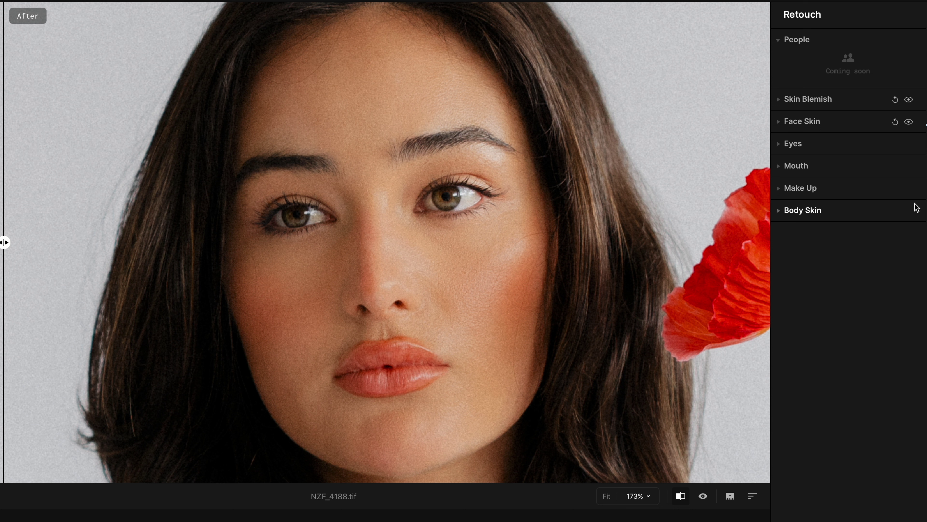
left_click(780, 146)
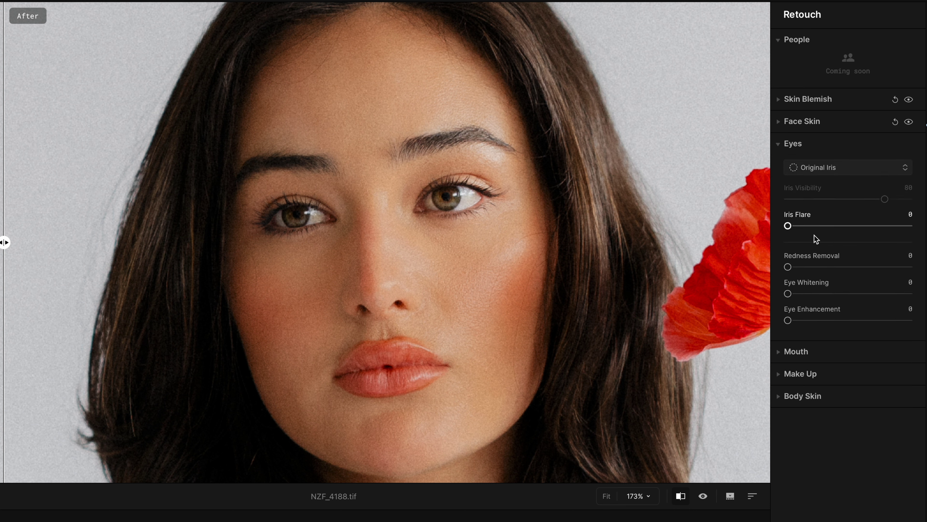
mouse_move(787, 226)
left_mouse_down()
mouse_move(907, 228)
mouse_move(788, 226)
left_mouse_up()
left_click_drag(787, 293, 919, 324)
left_click(788, 320)
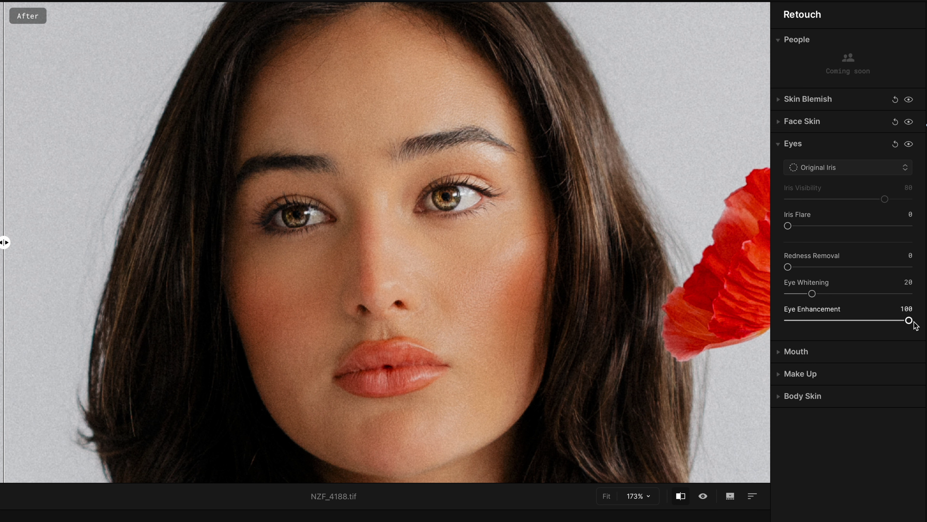
- Lower Eye Enhancement to 17, then move from the Eyes section to the Mouth settings
left_click_drag(909, 322, 807, 323)
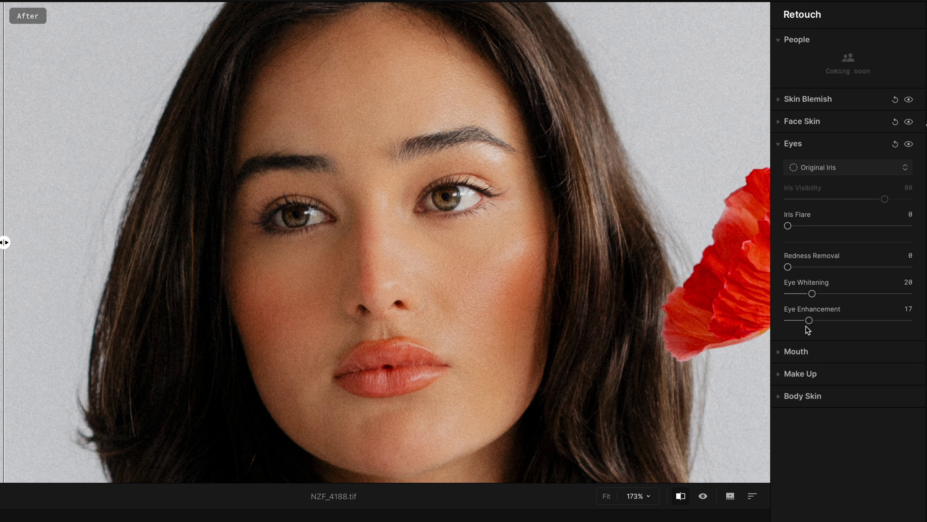
left_click(778, 144)
left_click(780, 168)
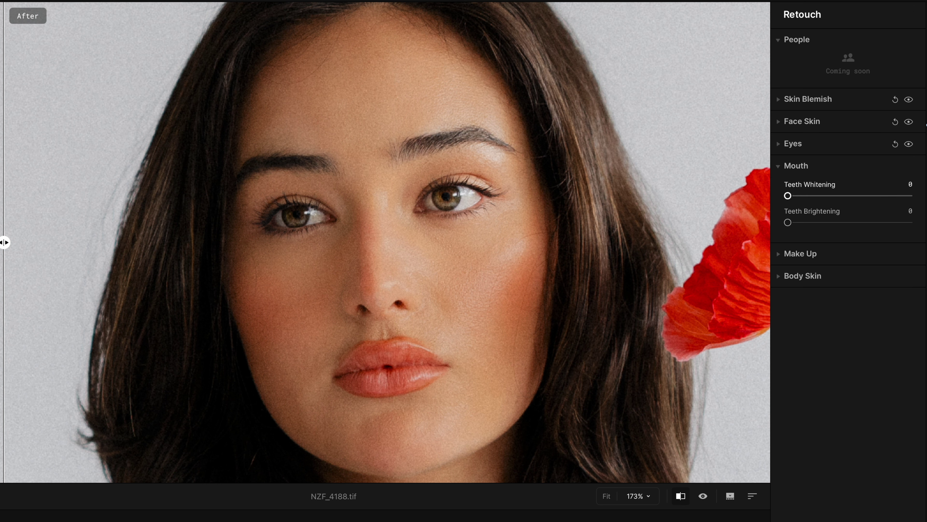
- Try Teeth Whitening at 100, return it to 0, and collapse the Mouth section
left_click_drag(787, 197, 909, 196)
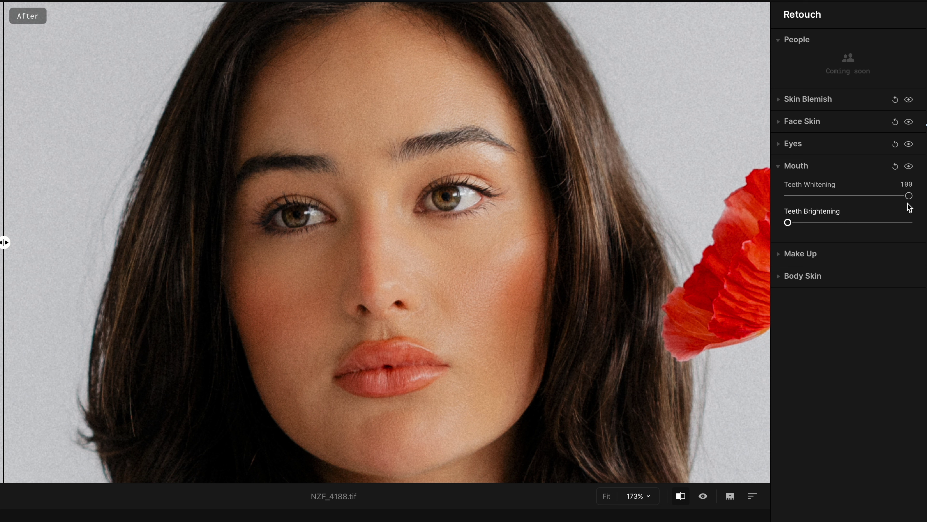
left_click_drag(909, 196, 763, 220)
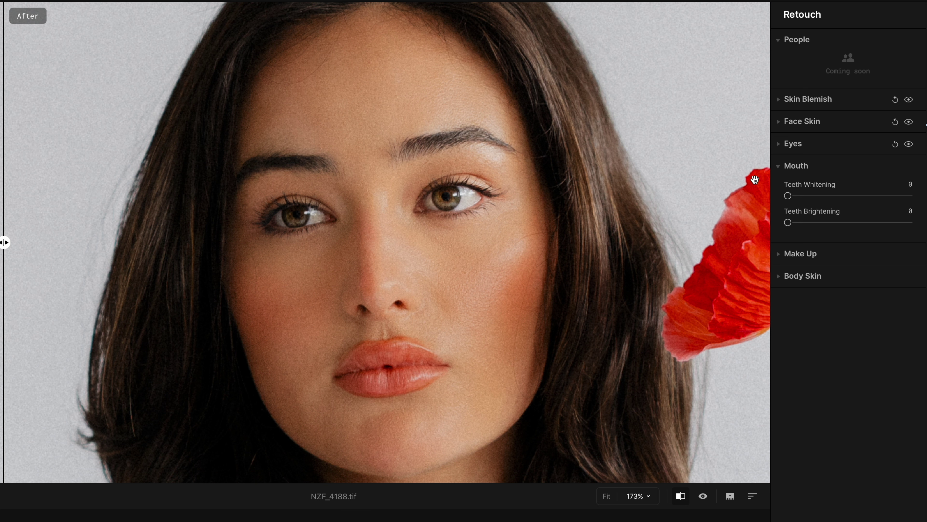
left_click(781, 168)
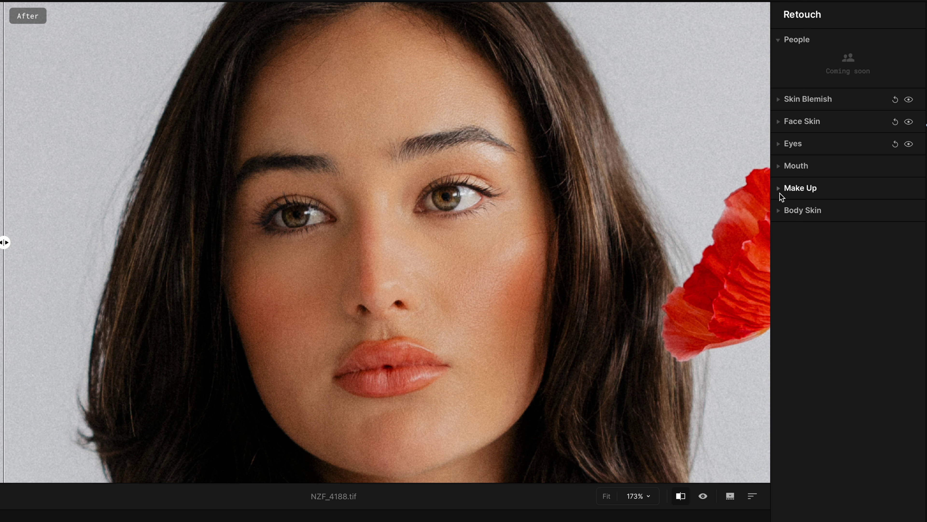
- Try Blush and Contour in Make Up, then reset both to 0
left_click(780, 189)
mouse_move(787, 258)
left_mouse_down()
mouse_move(905, 257)
mouse_move(785, 257)
left_mouse_up()
scroll(820, 338, "down", 3)
mouse_move(787, 370)
left_mouse_down()
mouse_move(901, 372)
mouse_move(768, 372)
mouse_move(916, 370)
left_mouse_up()
mouse_move(797, 399)
left_mouse_down()
mouse_move(911, 398)
mouse_move(783, 400)
left_mouse_up()
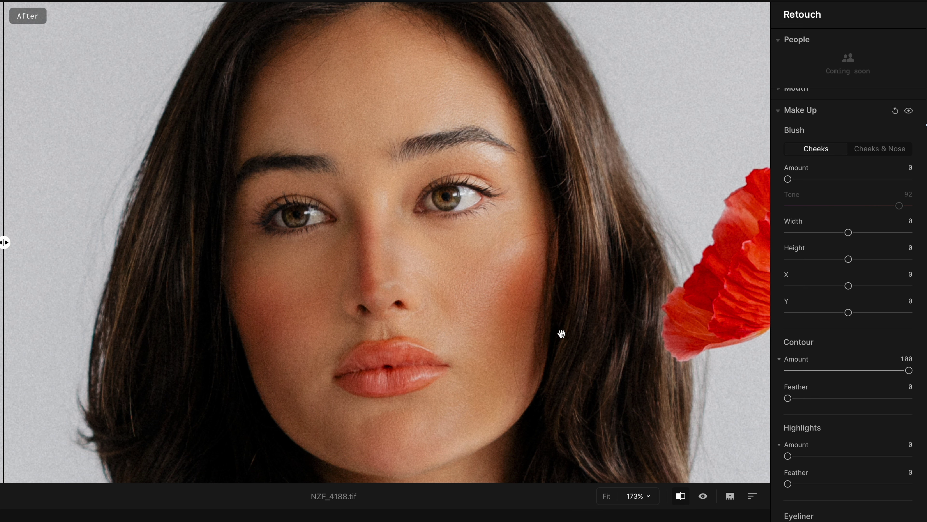
left_click_drag(908, 371, 782, 372)
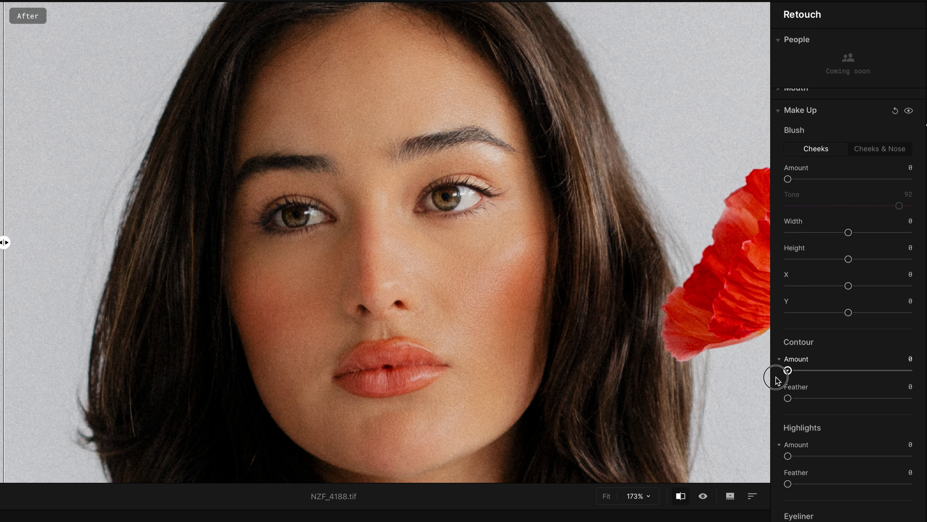
scroll(818, 383, "down", 2)
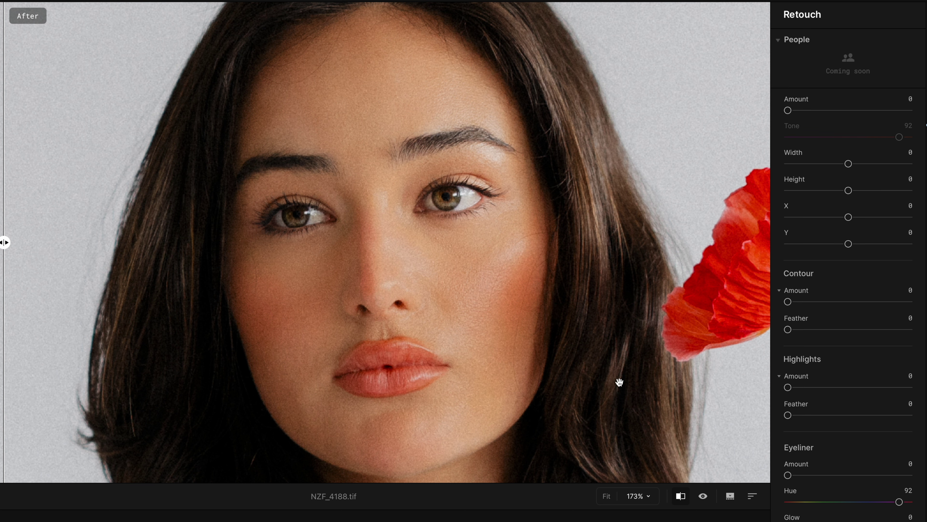
scroll(813, 365, "down", 5)
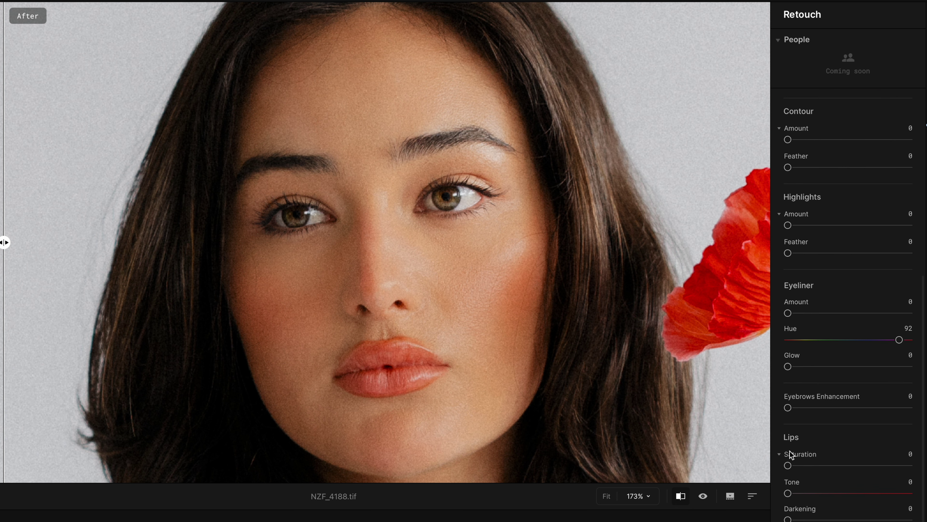
- Set Eyebrows Enhancement to 14, Lips Saturation to 10 and Lips Darkening to 9
mouse_move(787, 408)
left_mouse_down()
mouse_move(909, 408)
mouse_move(803, 412)
left_mouse_up()
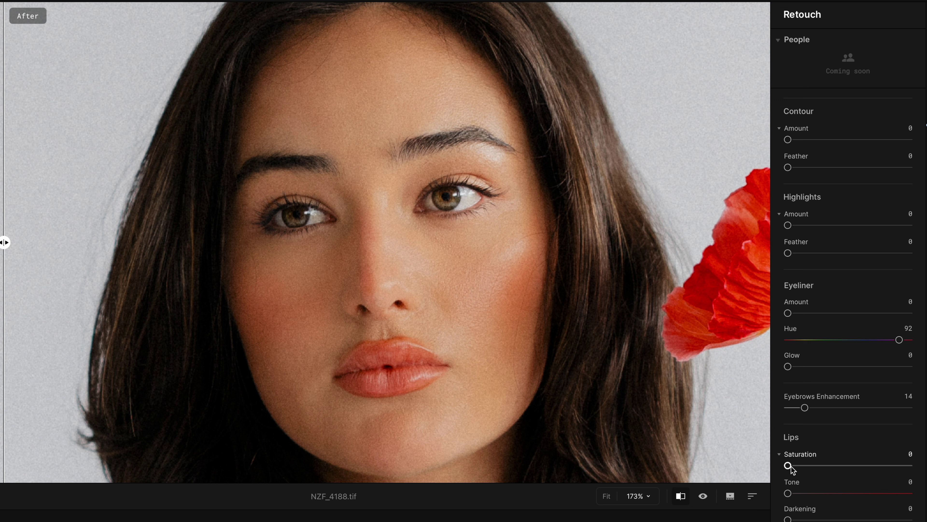
left_click_drag(788, 466, 801, 466)
left_click_drag(789, 518, 789, 494)
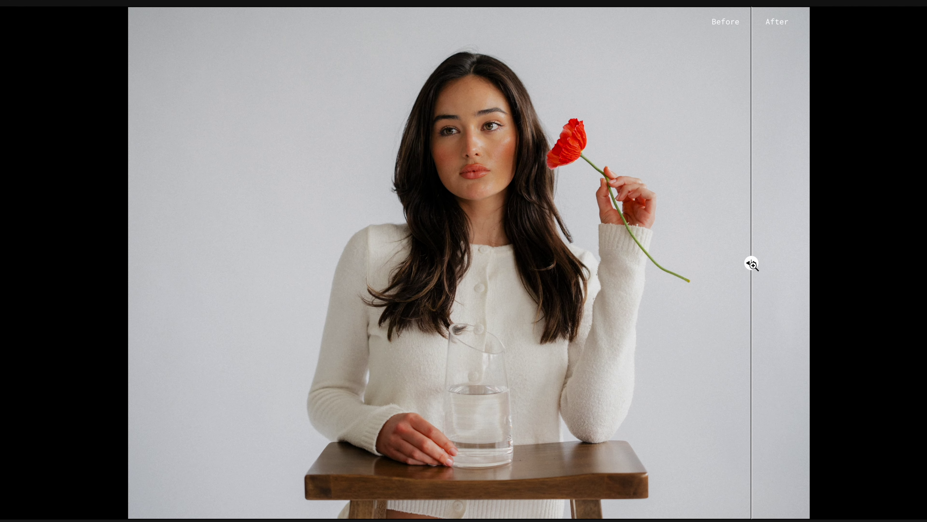
- Drag the Before/After divider across the retouched poppy portrait to compare
left_click_drag(696, 254, 248, 291)
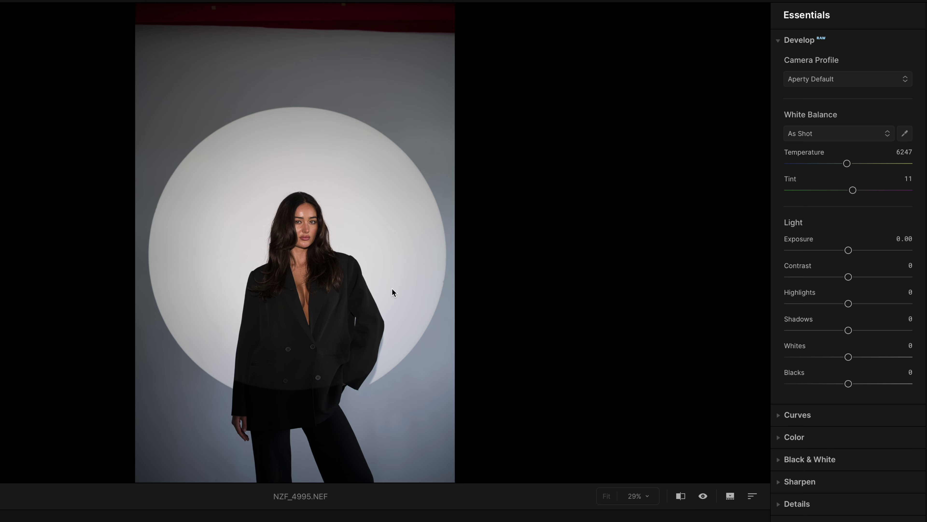
- Set Temperature to 6742, keep Contrast at 0, Whites -74 and Blacks 74
left_click(299, 223)
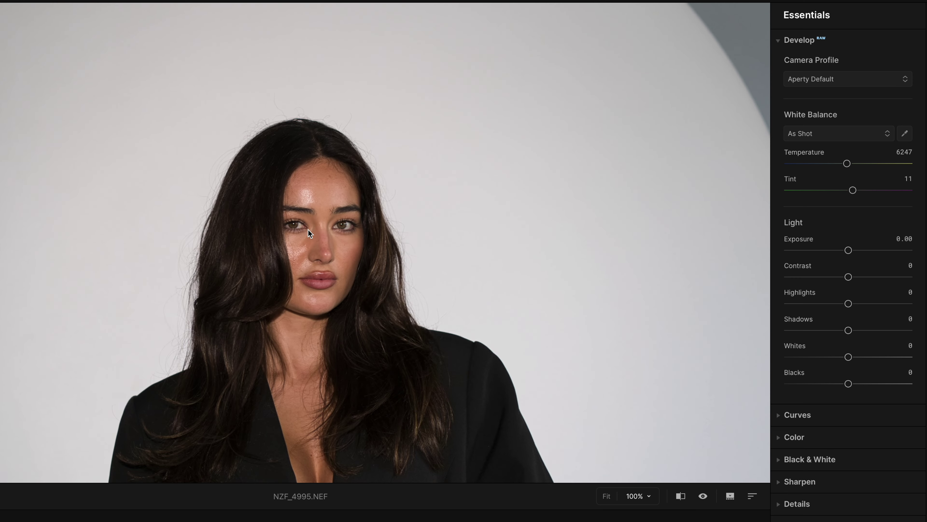
scroll(308, 229, "up", 3)
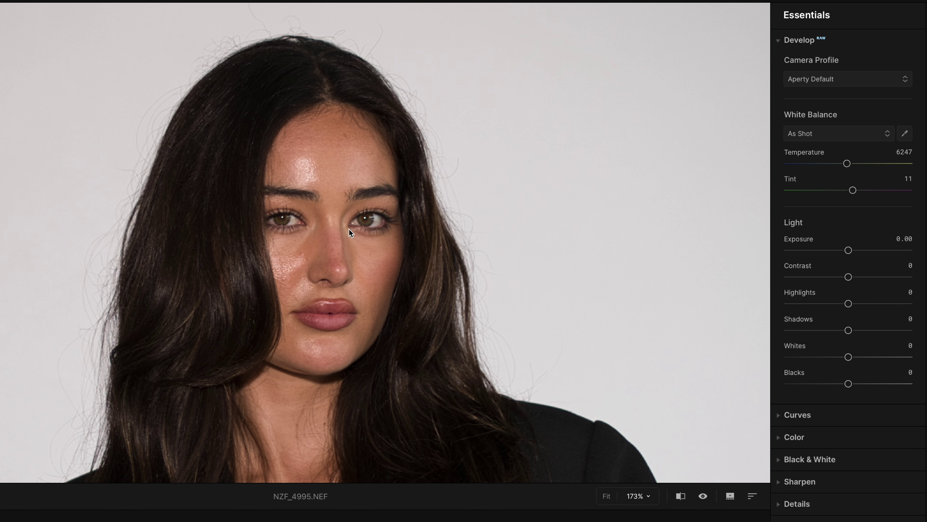
left_click(366, 277)
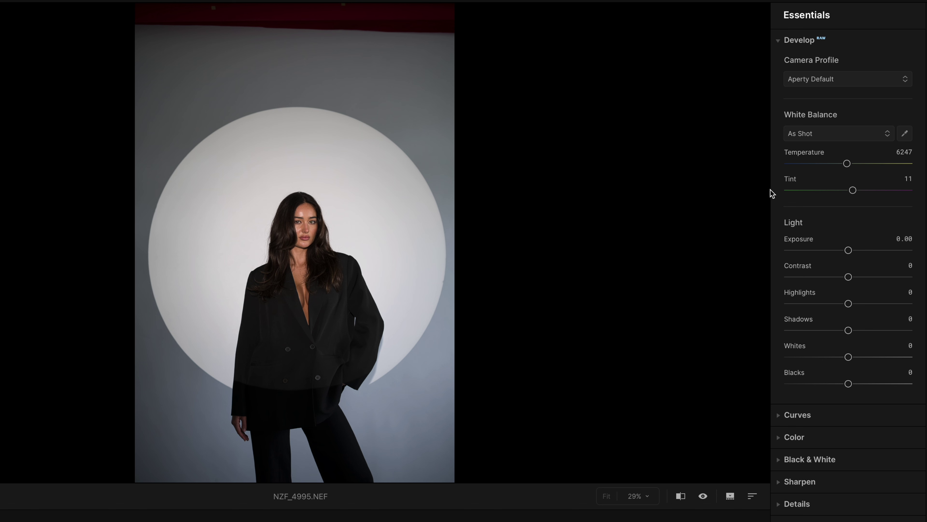
left_click_drag(850, 166, 851, 166)
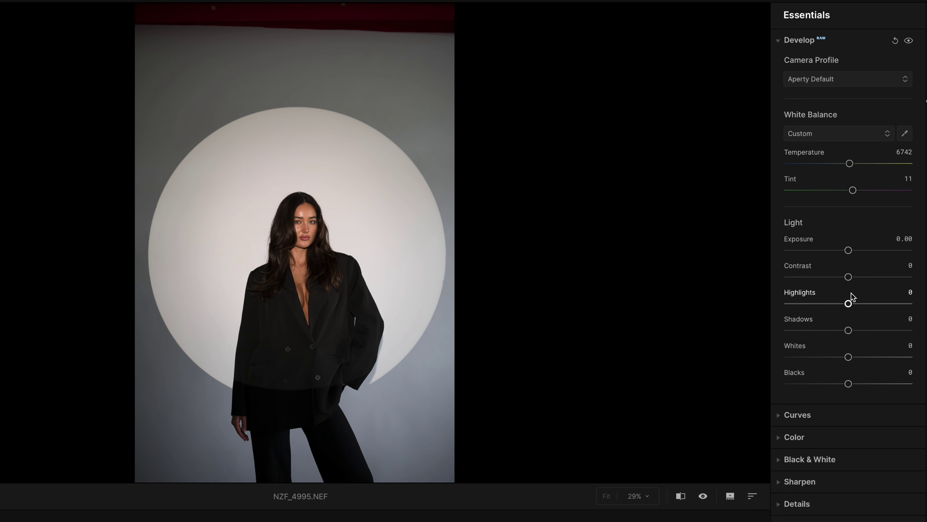
left_click_drag(848, 277, 791, 277)
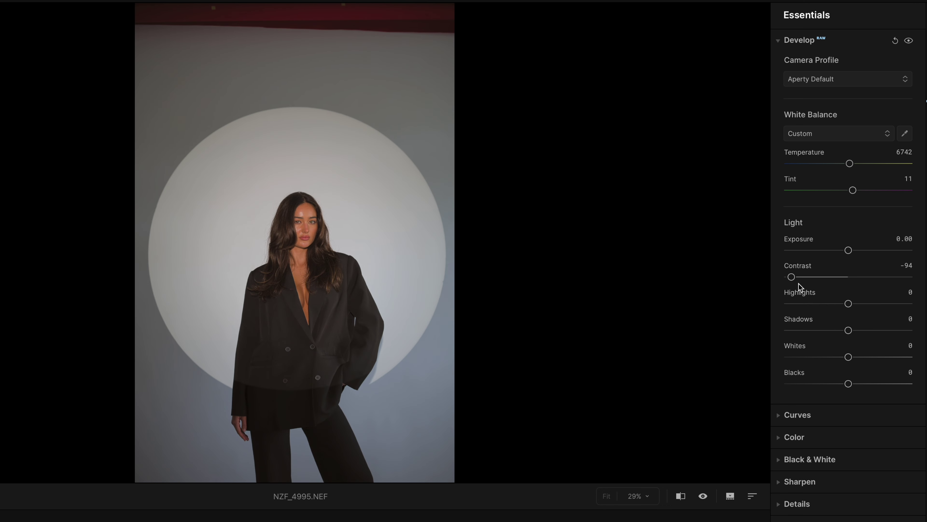
double_click(791, 277)
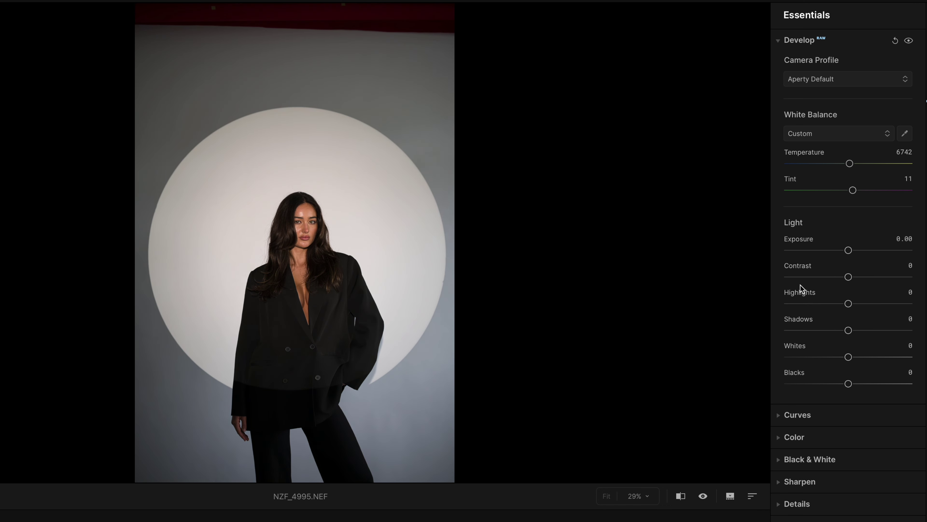
left_click_drag(848, 356, 803, 358)
left_click_drag(848, 384, 894, 383)
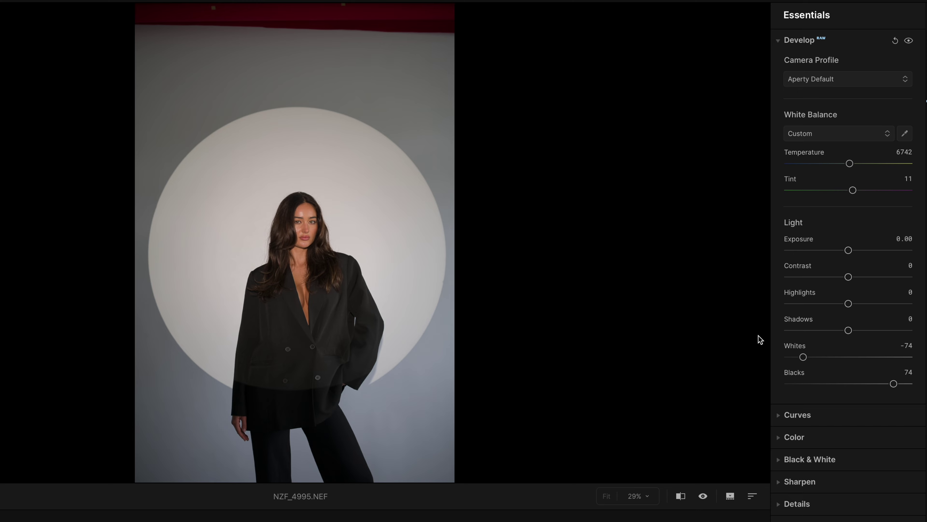
- Zoom to the face and toggle the Develop adjustments off and on to compare
key("z")
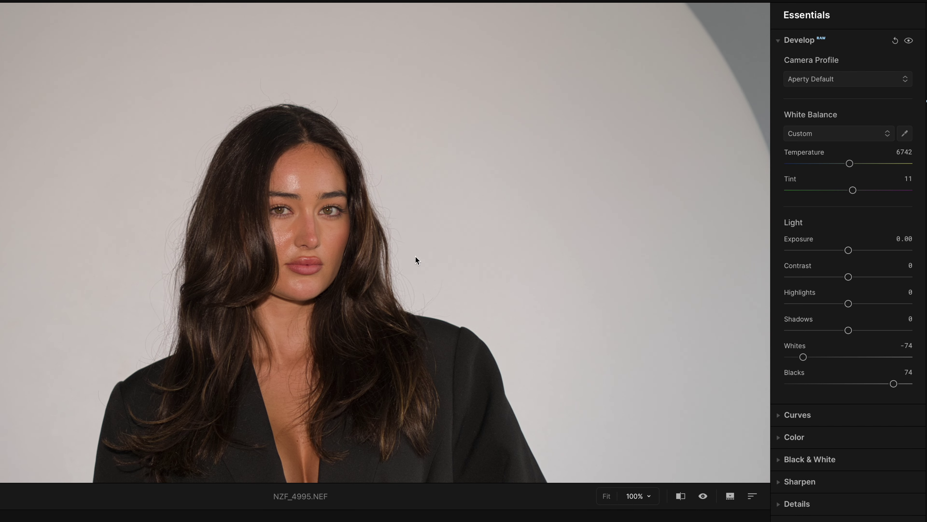
left_click_drag(292, 270, 324, 224)
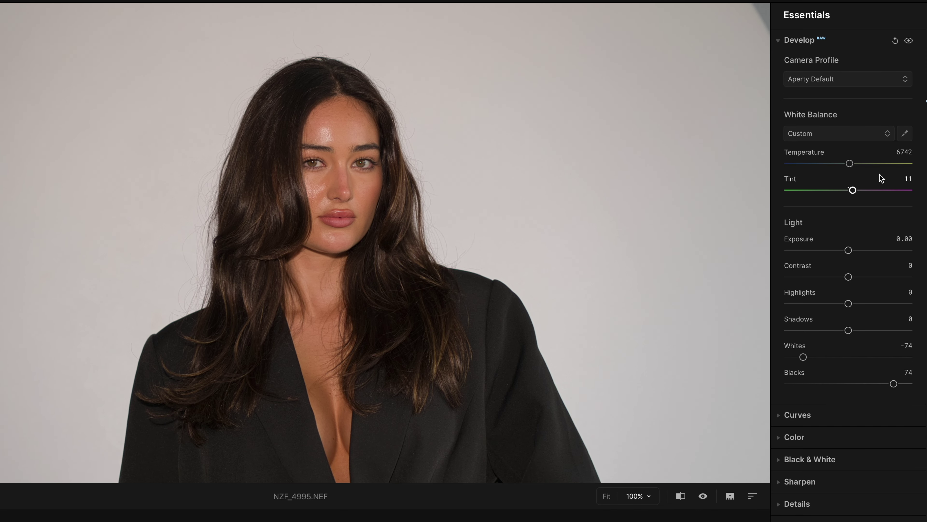
left_click(910, 40)
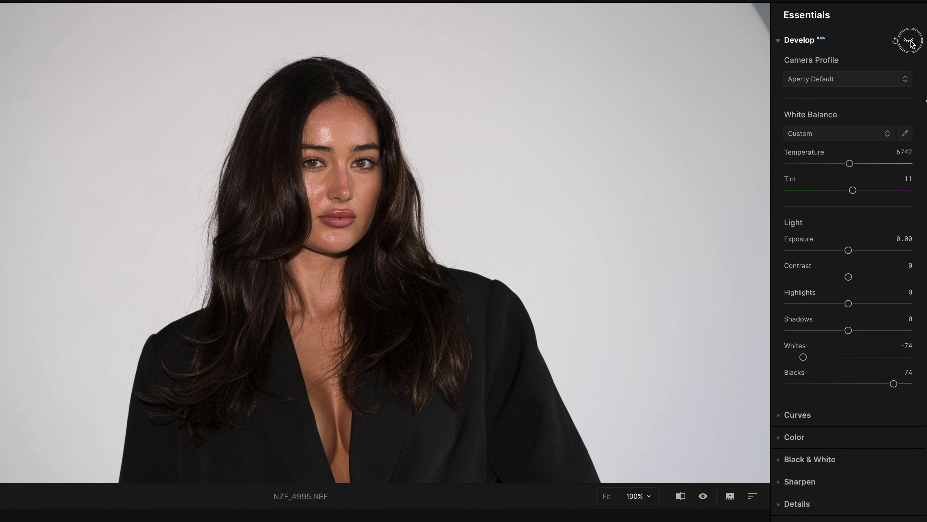
left_click(910, 41)
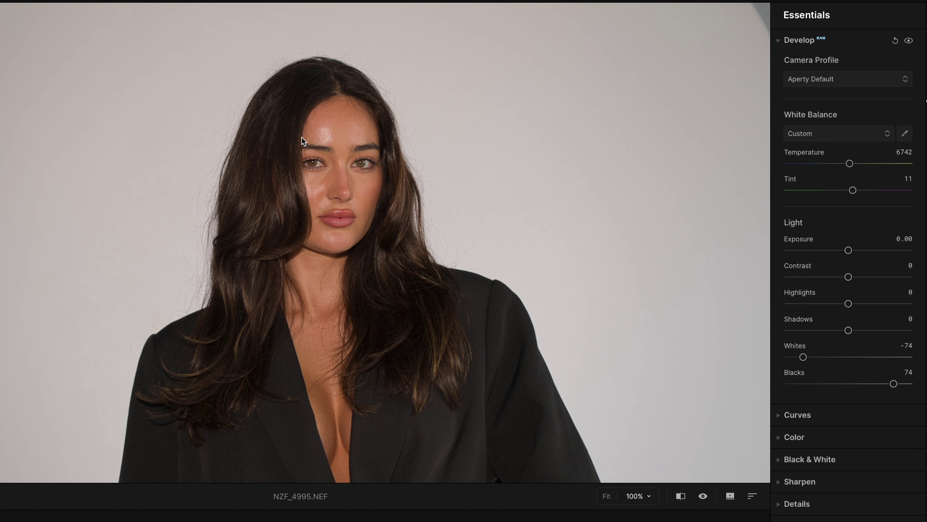
left_click(329, 179)
left_click(780, 414)
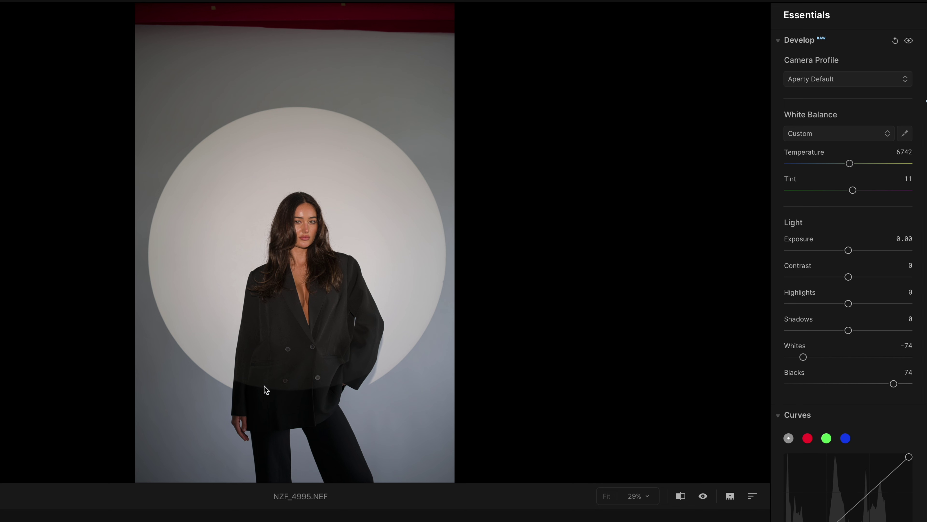
- Shape a gentle S-curve: lower shadows, raise highlights, drop the white point, lift the black point
scroll(851, 369, "down", 5)
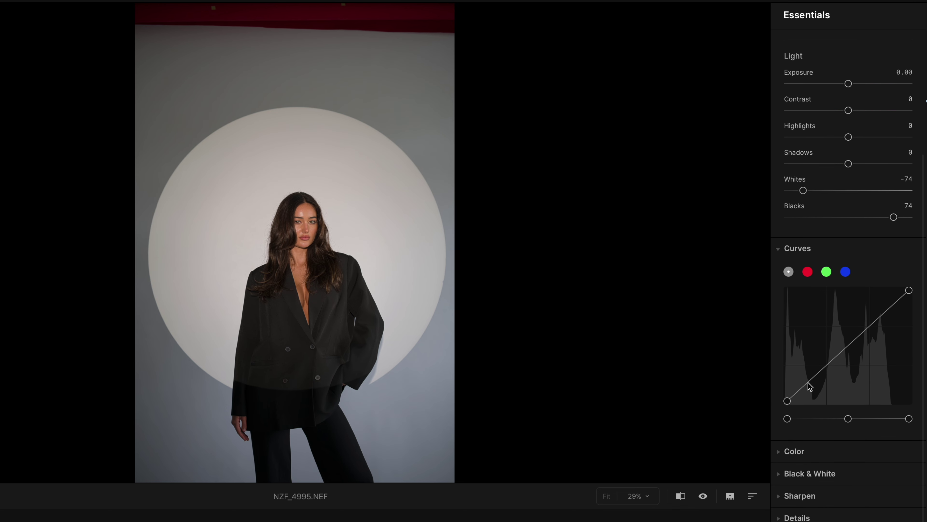
left_click(810, 386)
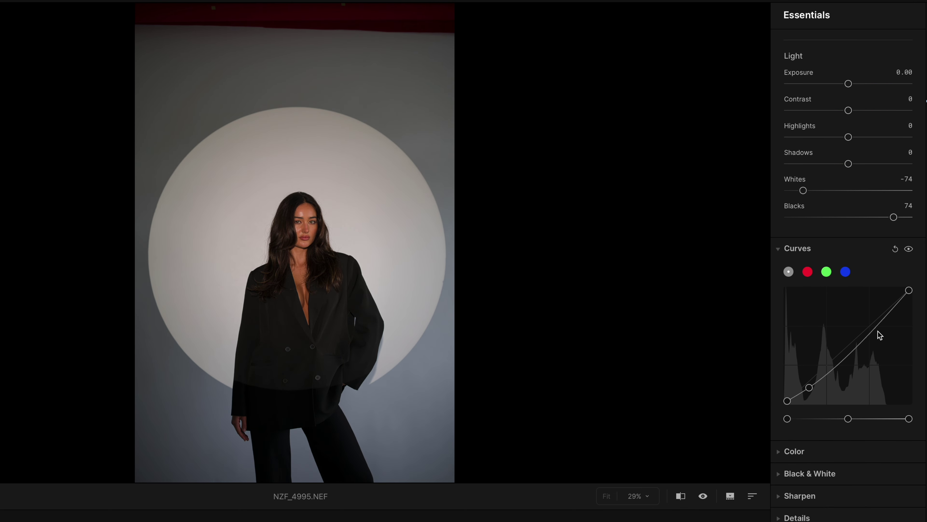
left_click_drag(880, 329, 876, 316)
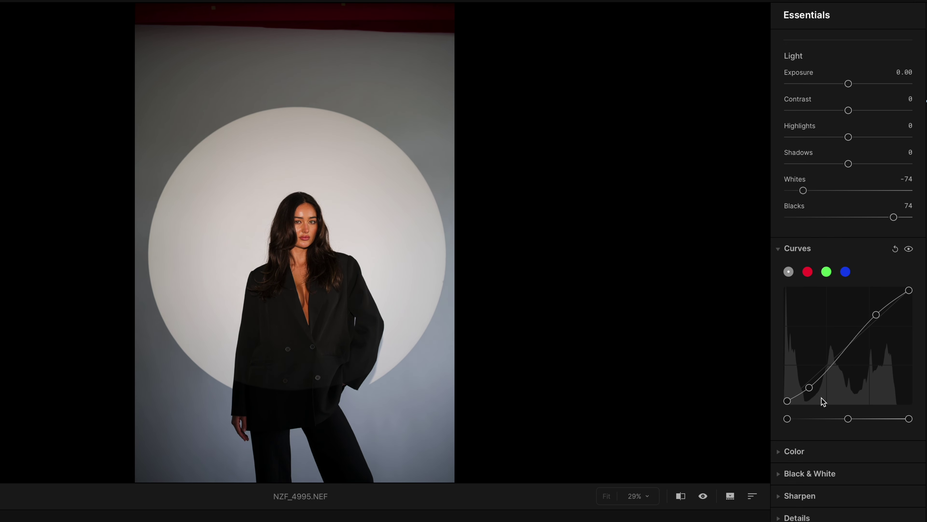
left_click_drag(811, 390, 811, 384)
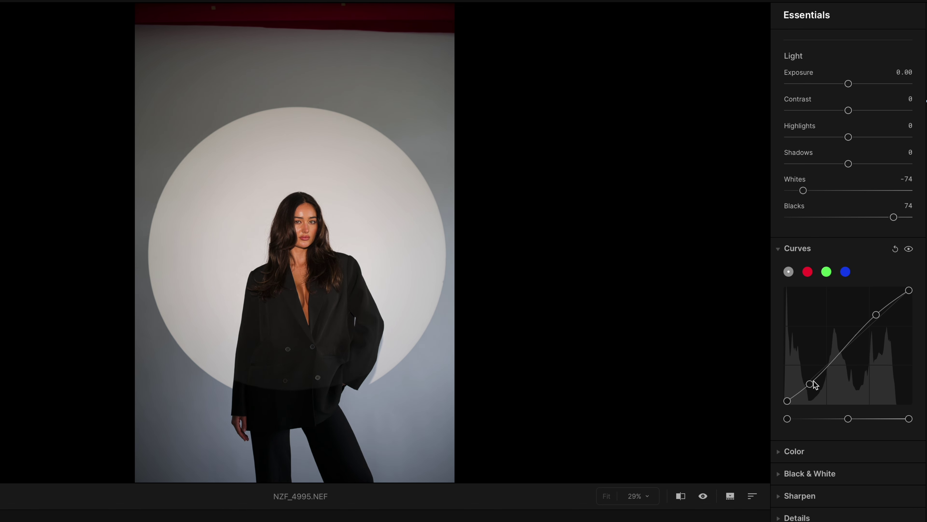
left_click_drag(908, 291, 919, 298)
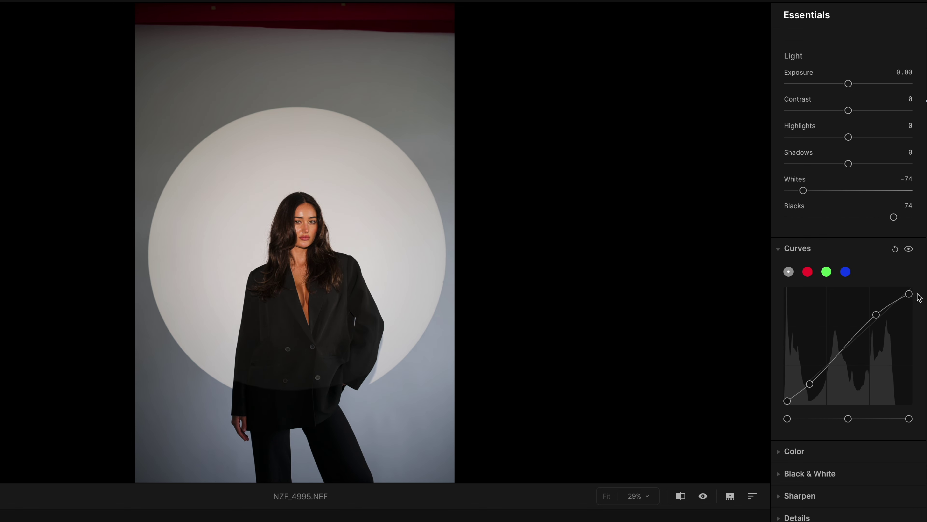
left_click_drag(787, 400, 788, 399)
- Compare the curve and all Develop edits against the original at 100% on the face
left_click(909, 249)
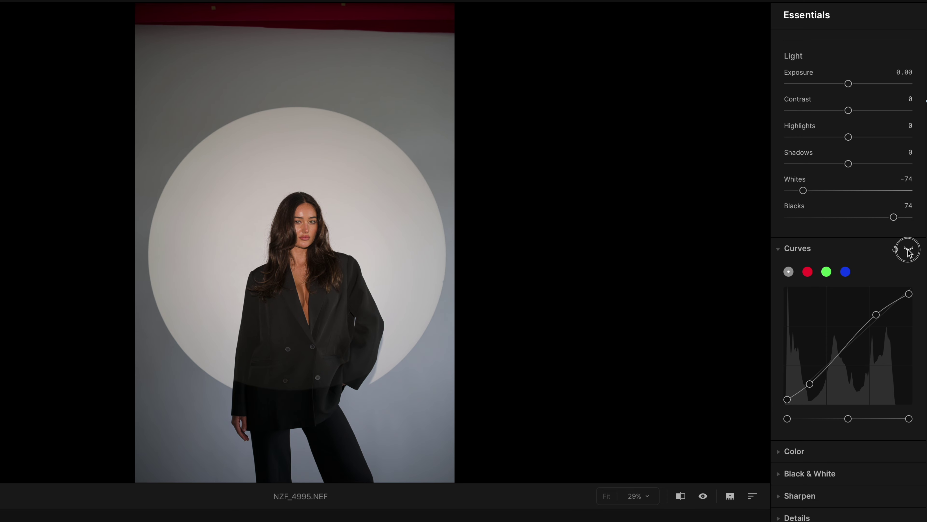
left_click(908, 250)
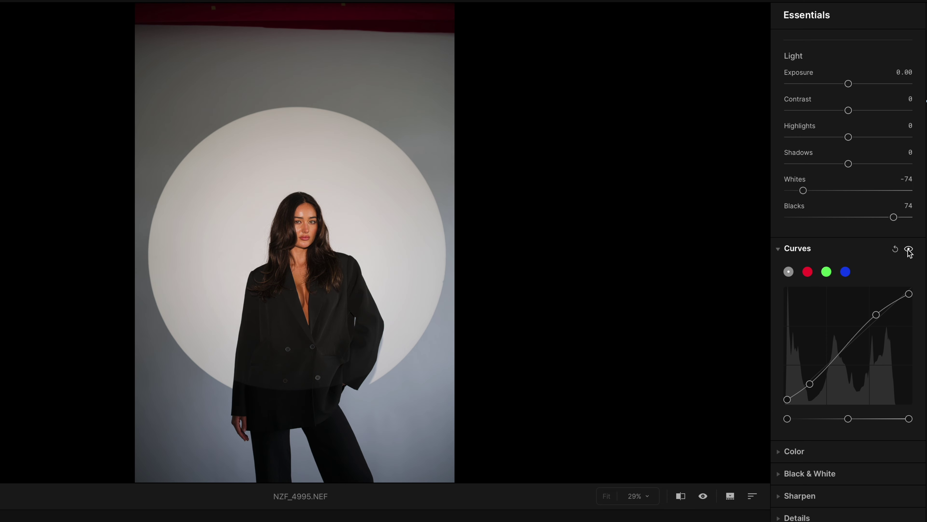
left_click(300, 226)
scroll(873, 133, "up", 5)
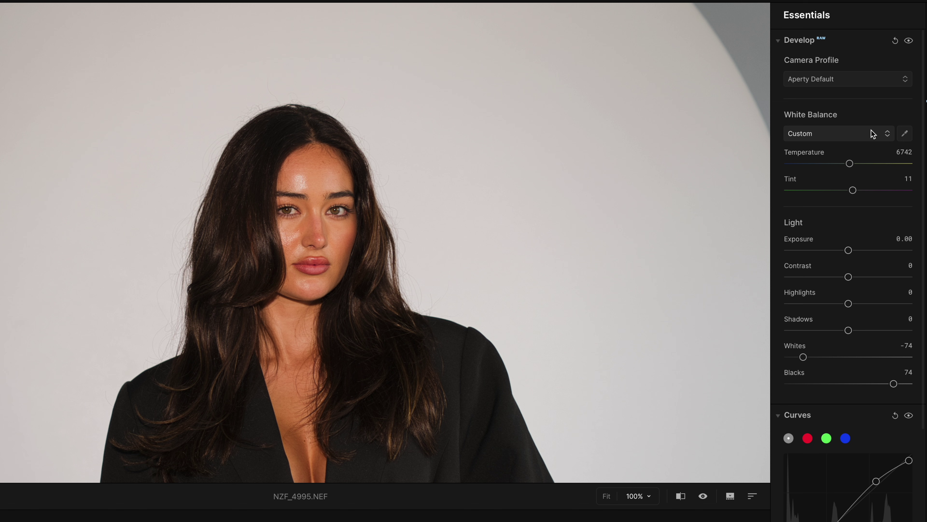
left_click(909, 40)
left_click(910, 41)
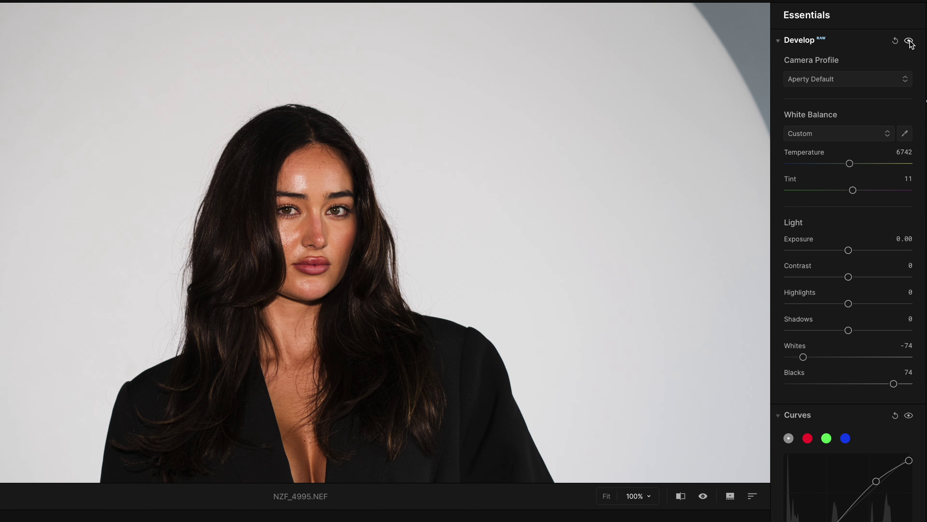
left_click(605, 259)
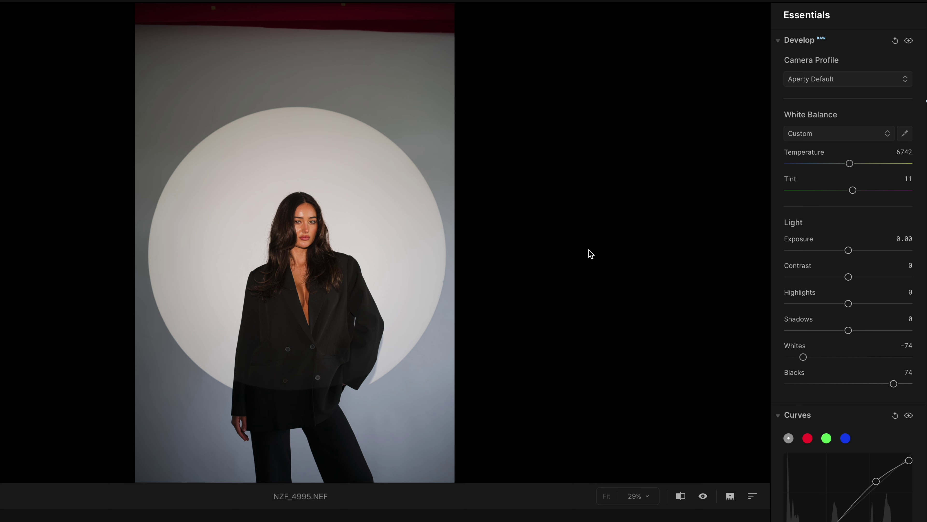
- Expand the Color section and change the HSL mode from Saturation to Luminance
scroll(844, 329, "down", 5)
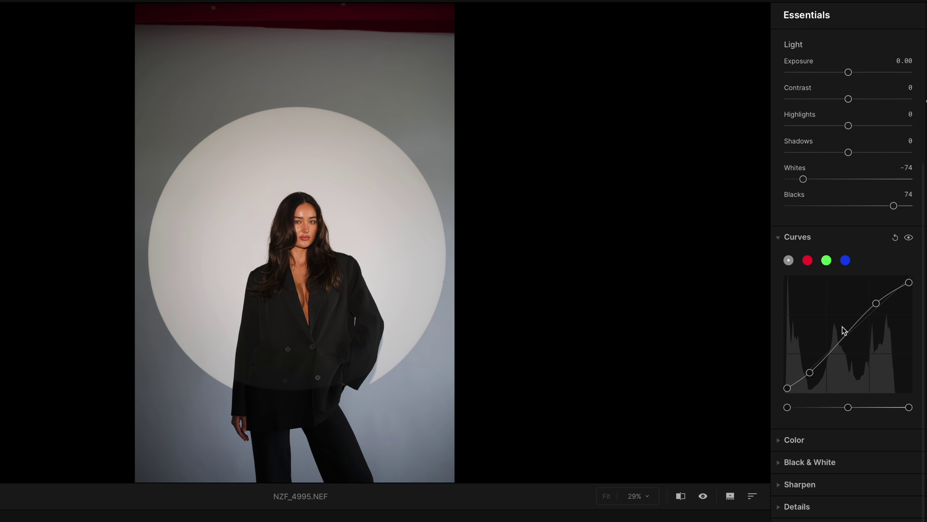
left_click(788, 440)
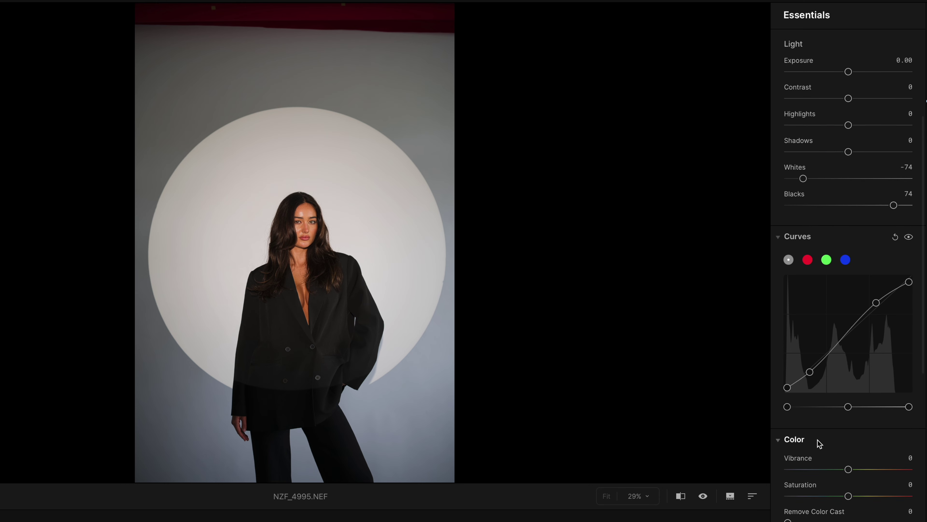
scroll(819, 441, "down", 5)
scroll(843, 441, "down", 5)
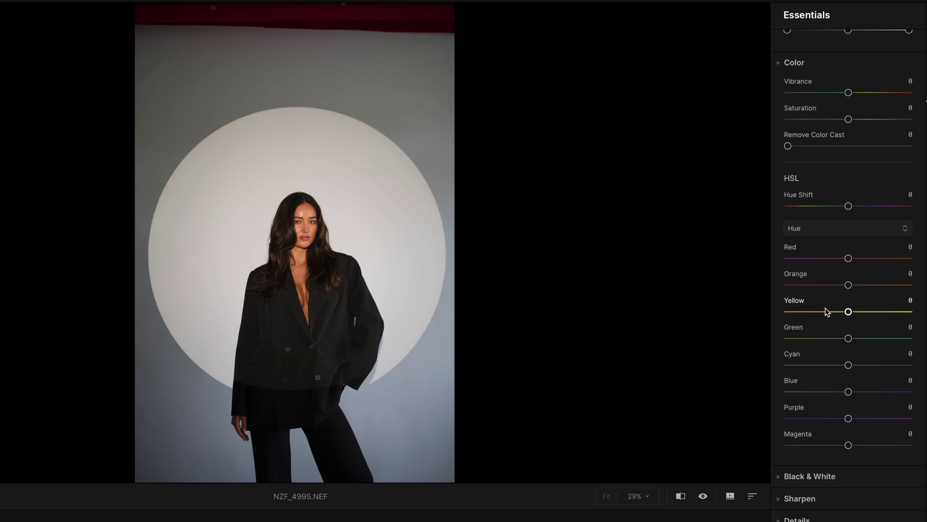
left_click(839, 229)
left_click(843, 236)
left_click(844, 234)
left_click(834, 251)
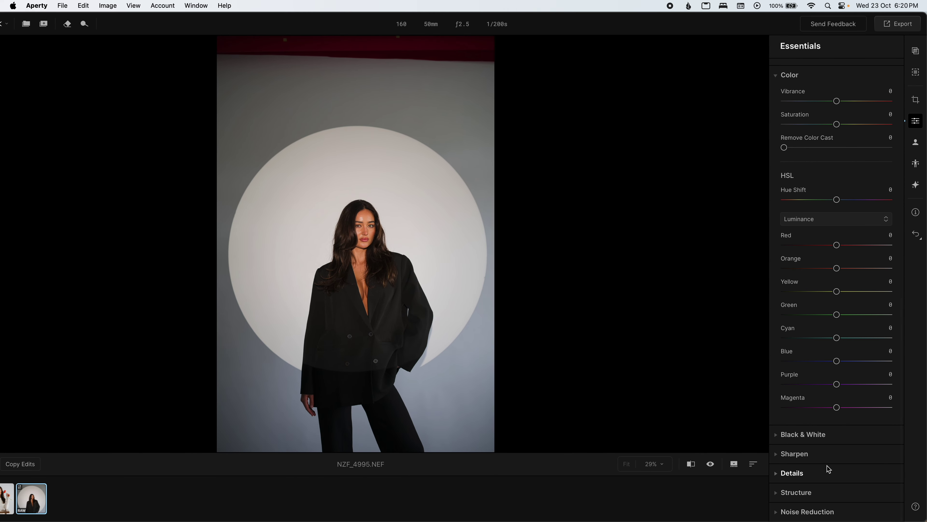
scroll(817, 439, "up", 10)
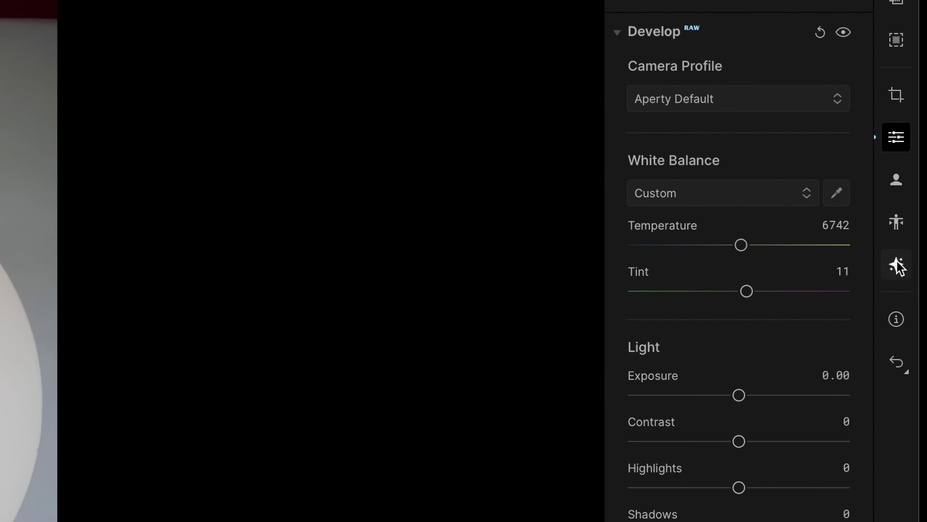
- Add Film Grain at Amount 12 to NZF_4995.NEF, checking the face at 100% zoom
left_click(901, 245)
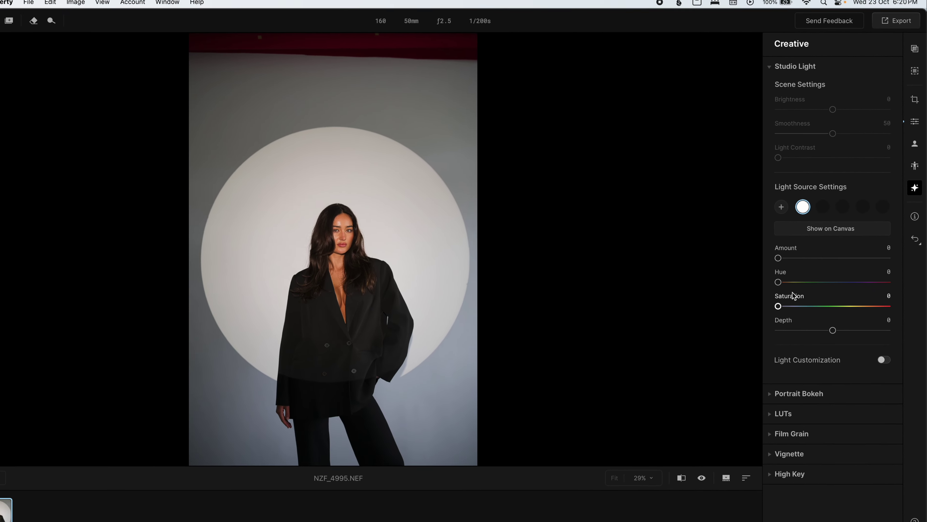
left_click(776, 426)
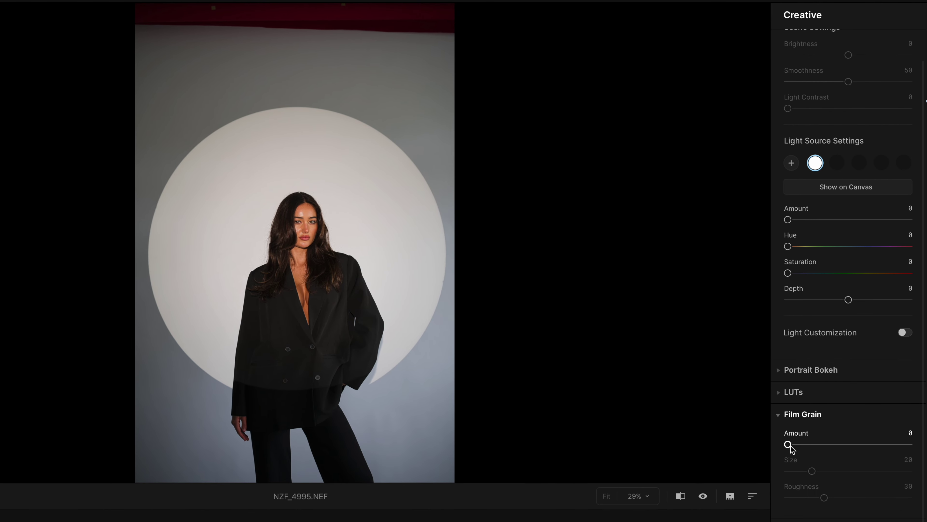
left_click(305, 235)
left_click_drag(787, 444, 800, 444)
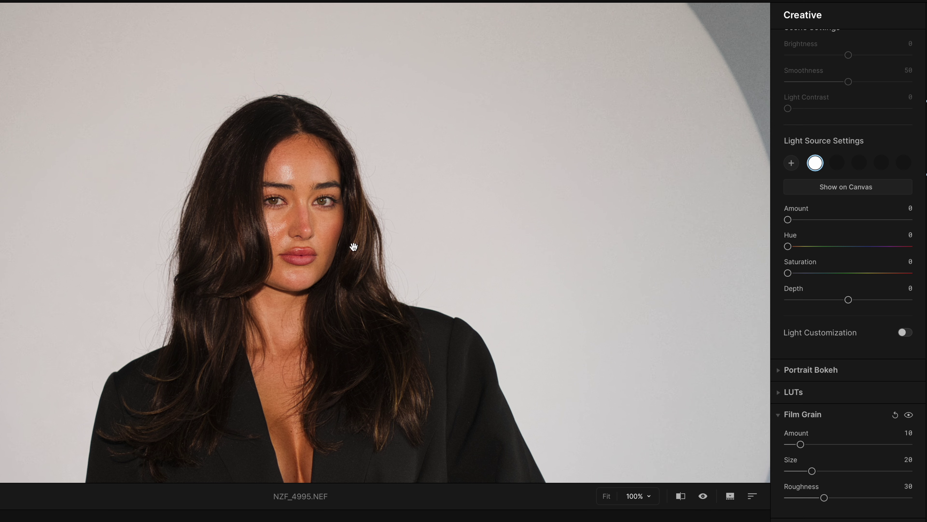
left_click_drag(801, 444, 804, 445)
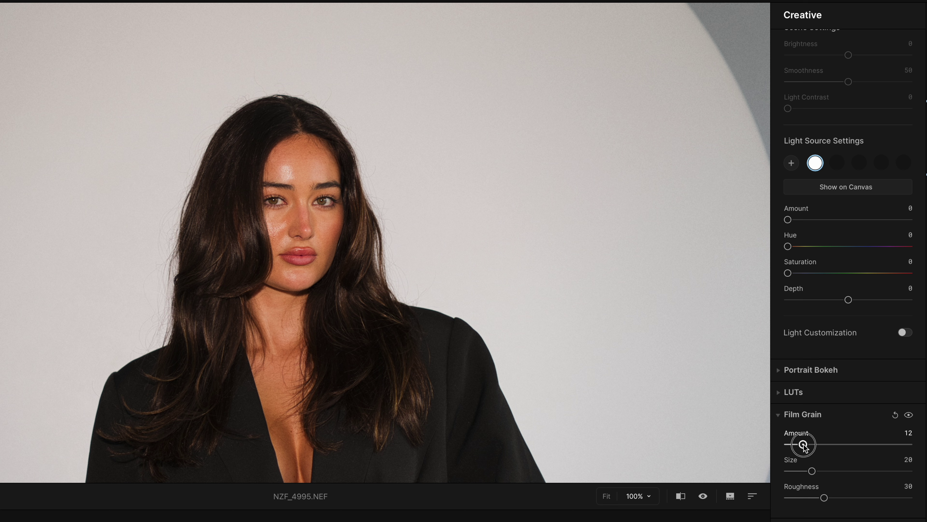